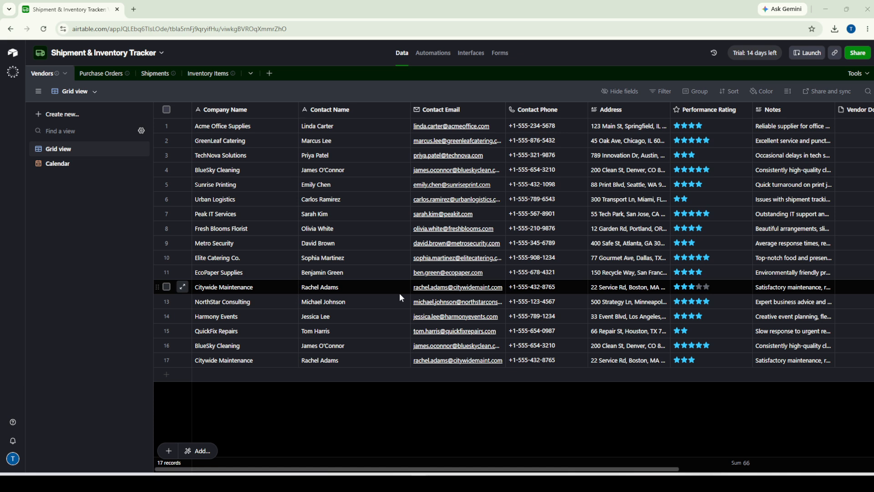
# Step: Review the options for duplicating the Shipment & Inventory Tracker base and dismiss them without creating a copy
pyautogui.click(160, 53)
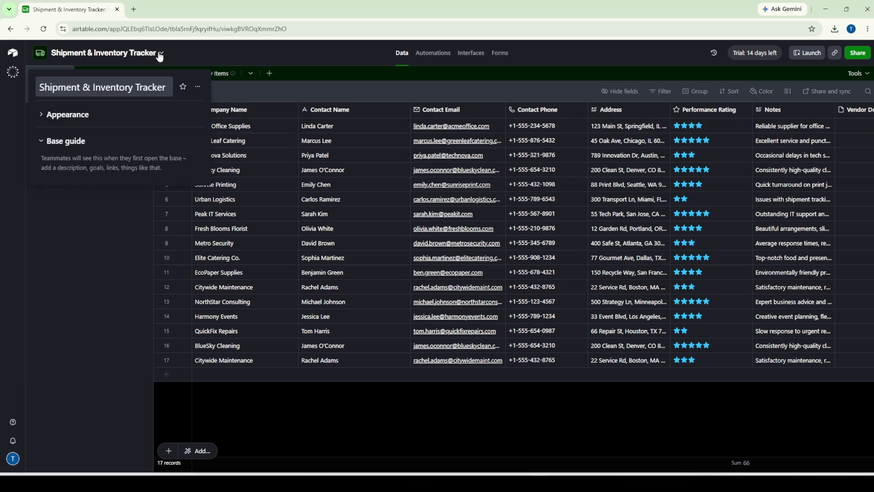
pyautogui.click(198, 88)
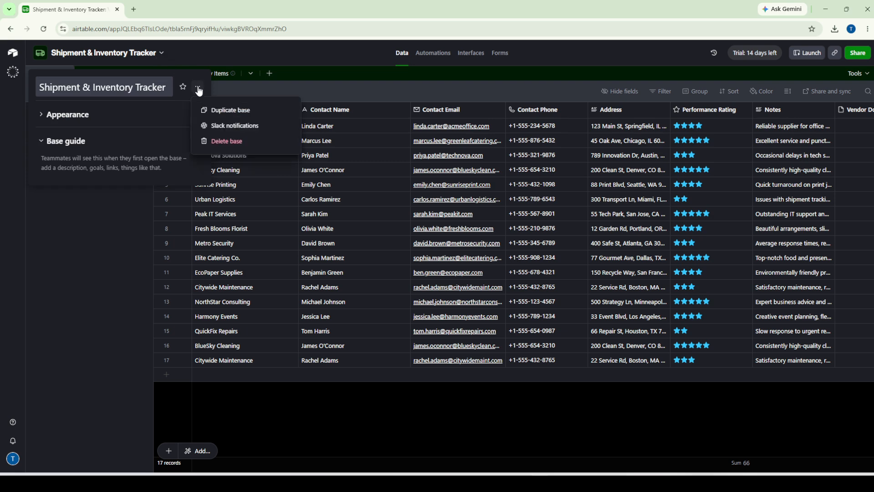
pyautogui.click(224, 111)
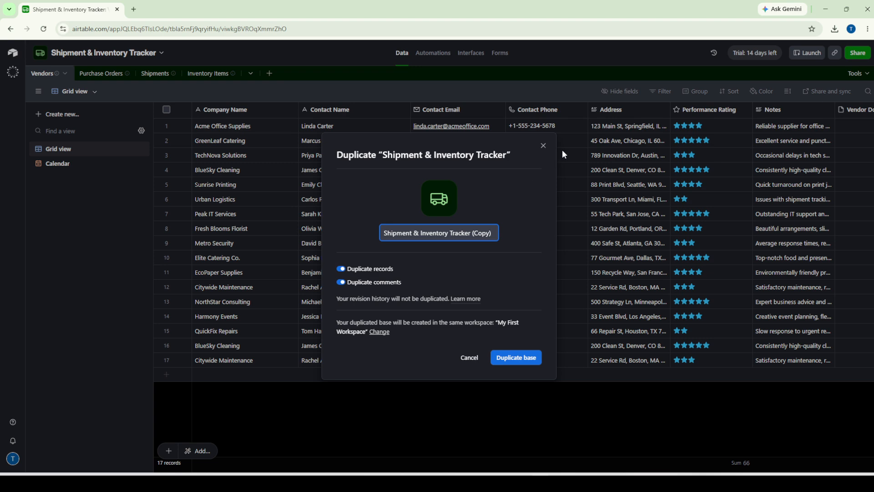
pyautogui.click(543, 147)
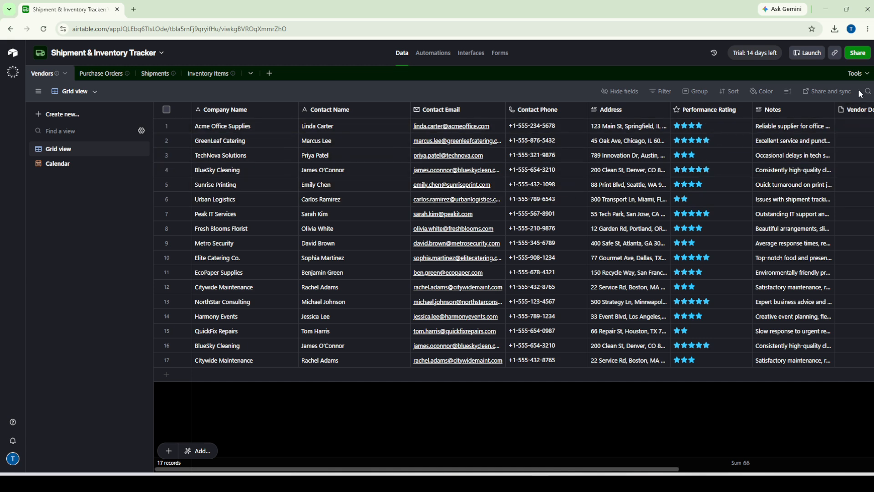
# Step: Open the Dedupe extension full screen and match duplicate Vendors records by exact Contact Email instead of Company Name
pyautogui.click(856, 74)
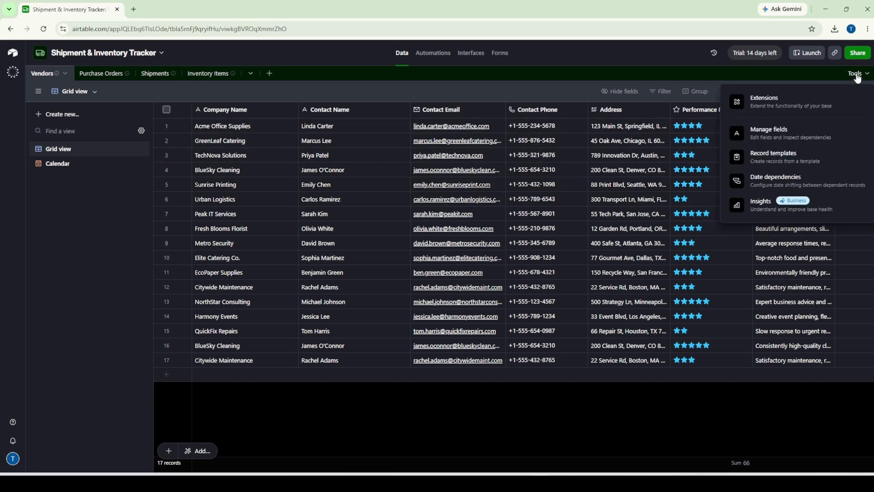
pyautogui.click(776, 94)
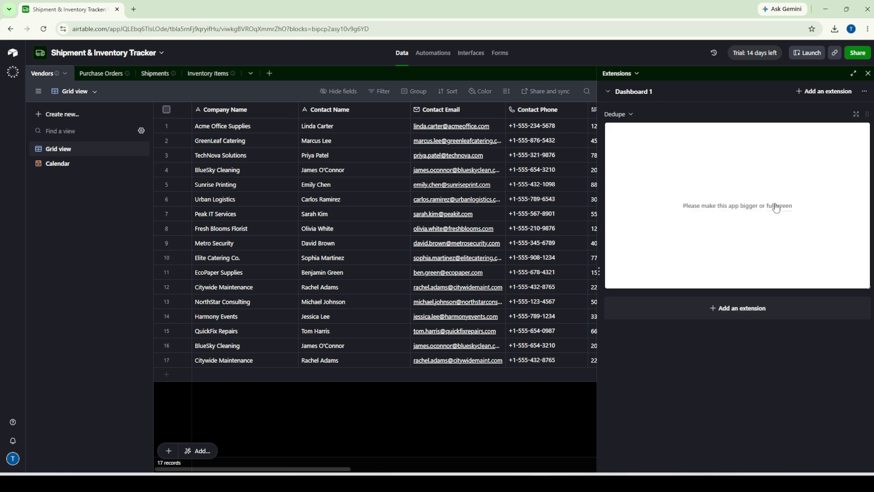
pyautogui.click(856, 114)
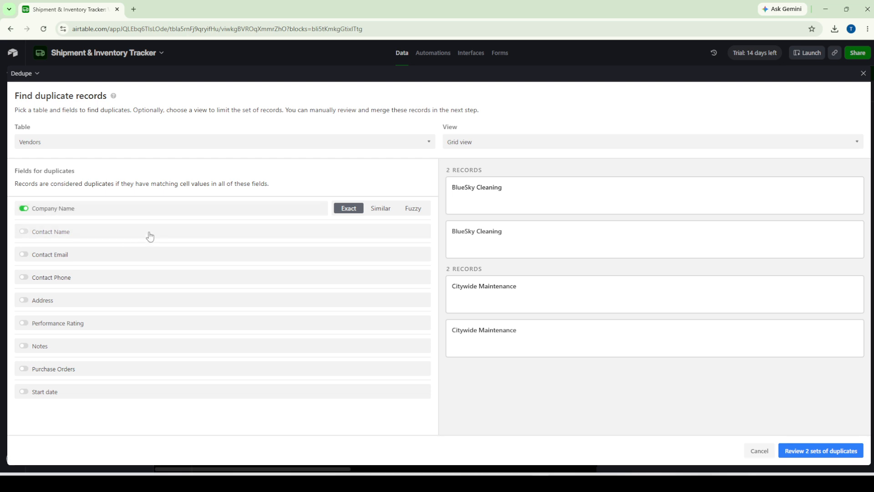
pyautogui.click(23, 209)
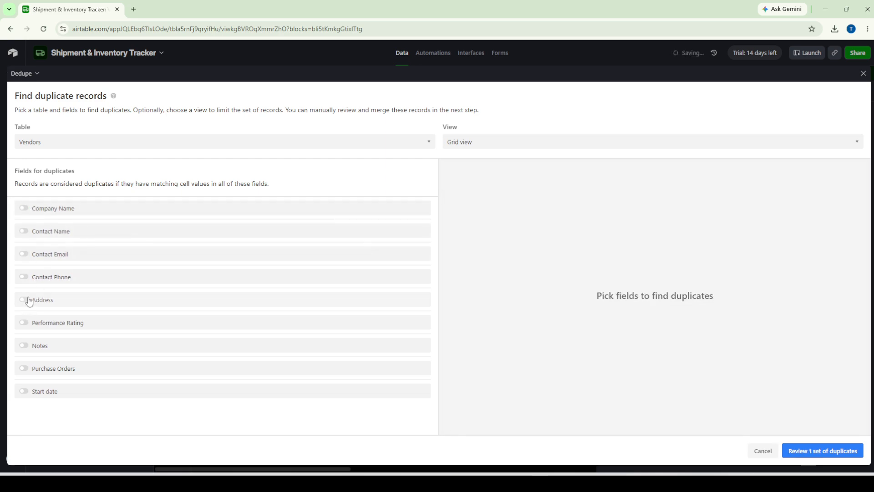
pyautogui.click(24, 254)
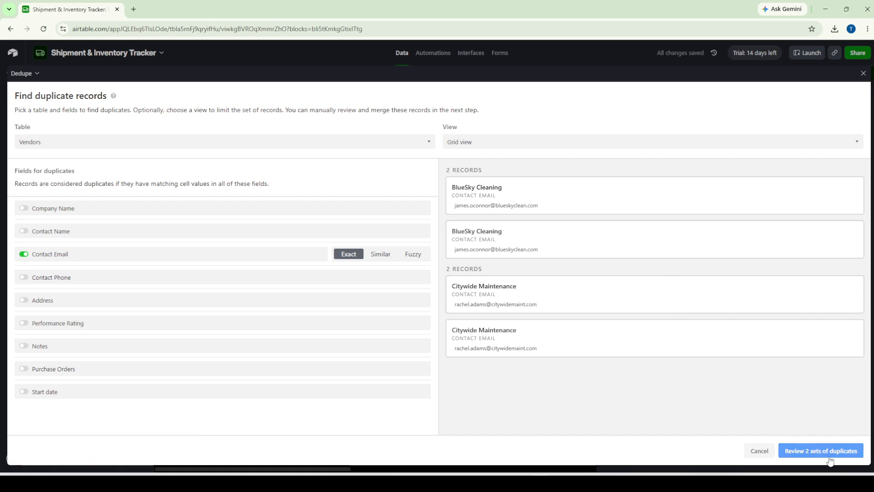
# Step: Review the BlueSky Cleaning duplicates with identical fields hidden and shown, and close Dedupe and the extensions without merging
pyautogui.click(819, 452)
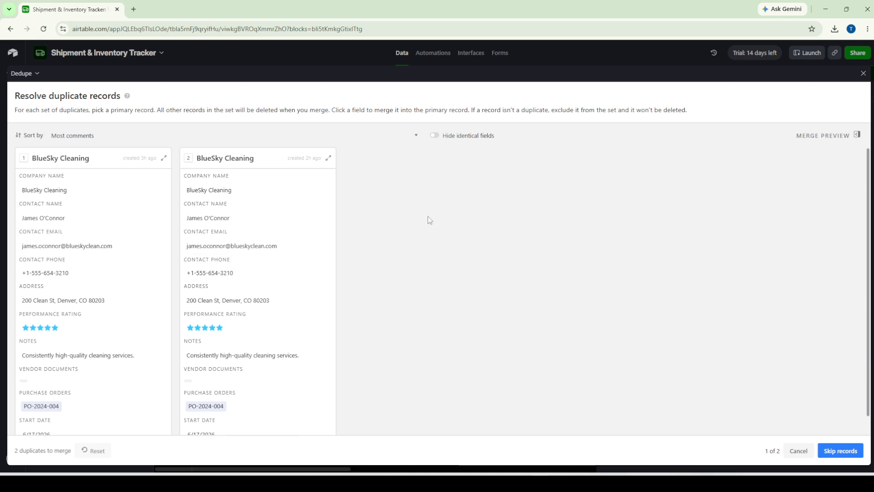
pyautogui.click(434, 137)
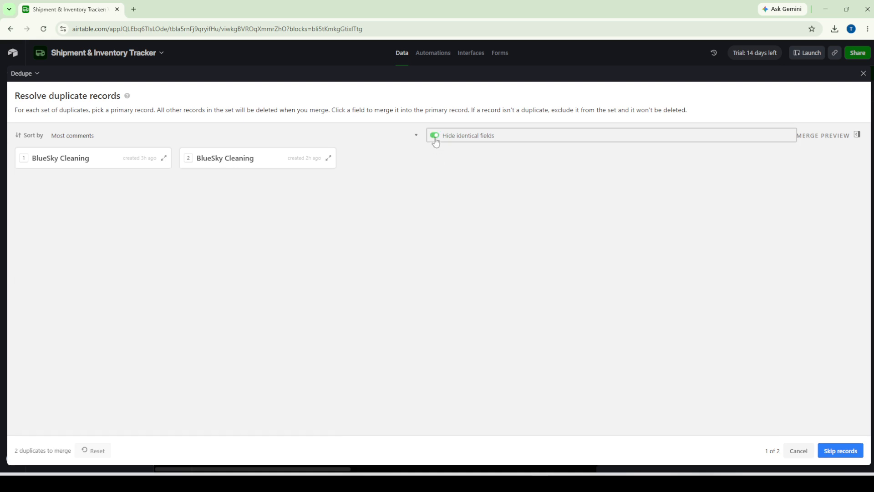
pyautogui.click(435, 136)
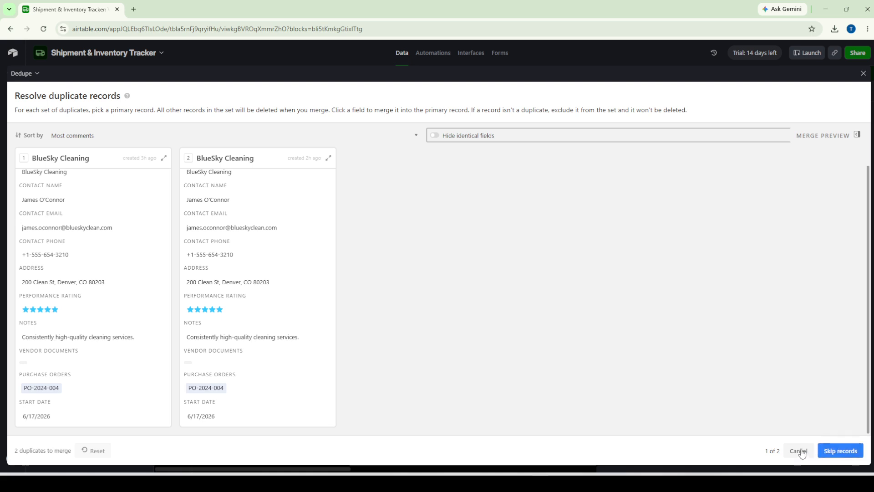
pyautogui.click(863, 73)
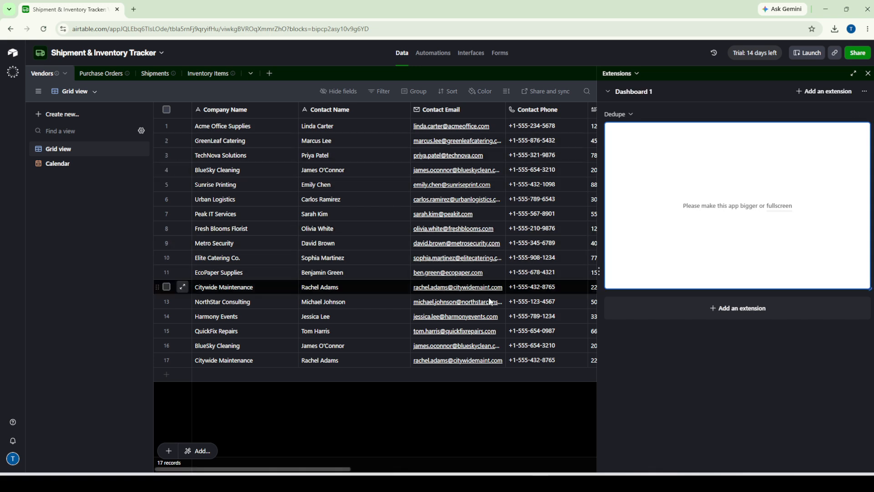
pyautogui.click(867, 74)
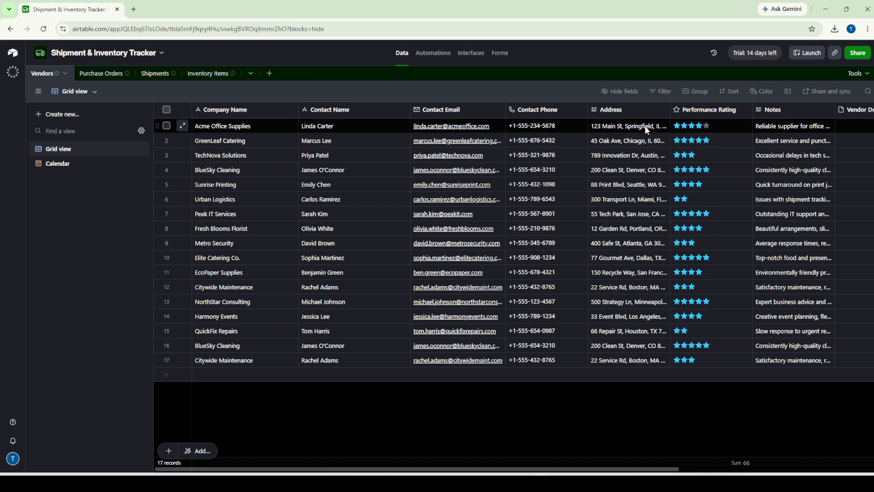
# Step: Examine the field types available for the Address field and cancel the edit without changing it
pyautogui.click(631, 128)
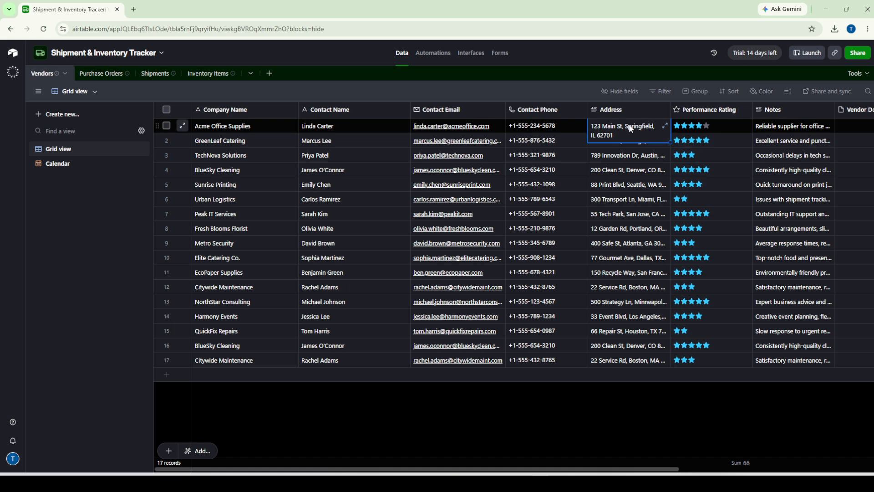
pyautogui.click(663, 112)
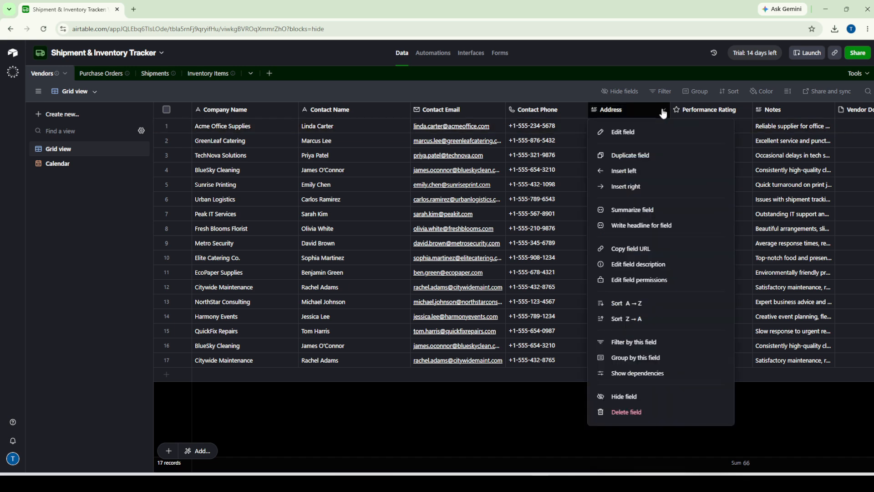
pyautogui.click(635, 132)
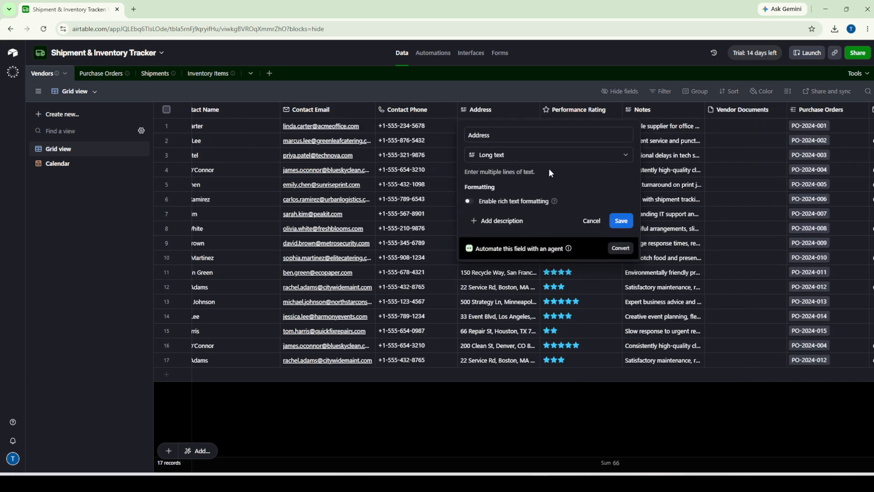
pyautogui.click(509, 156)
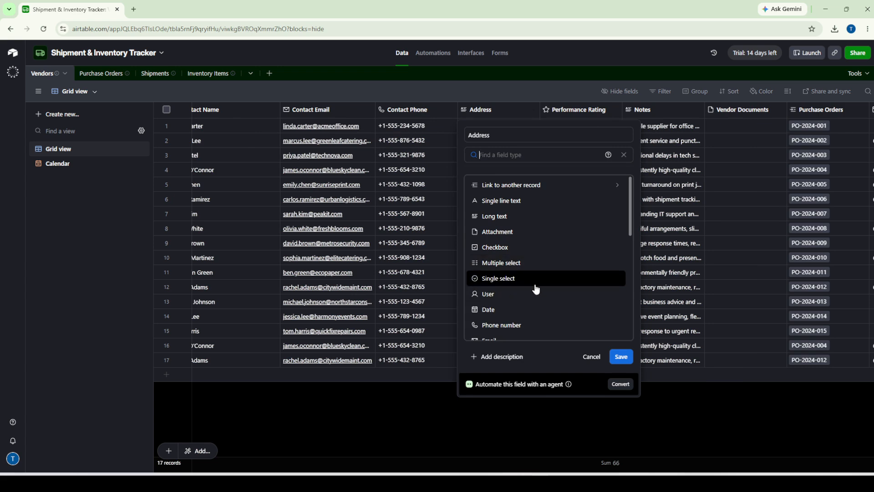
pyautogui.click(590, 356)
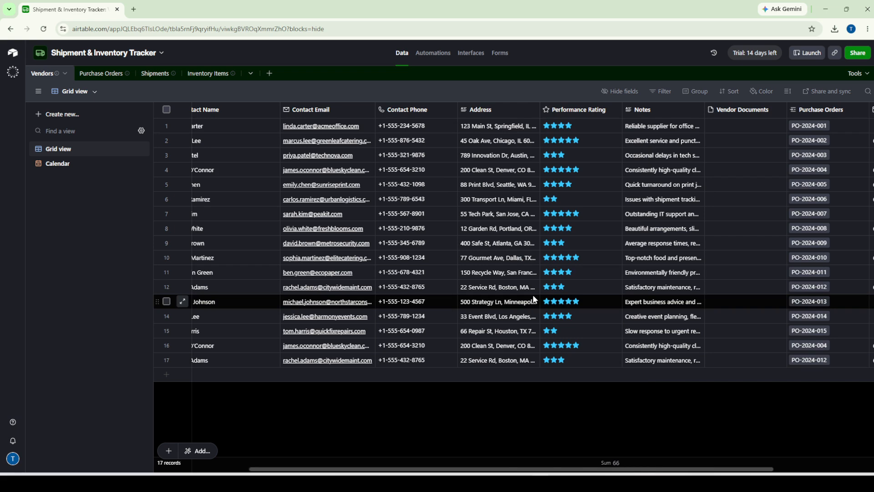
# Step: Check the configured field types of the Address and Contact Phone fields without changing them, and clear the column selection
pyautogui.click(512, 111)
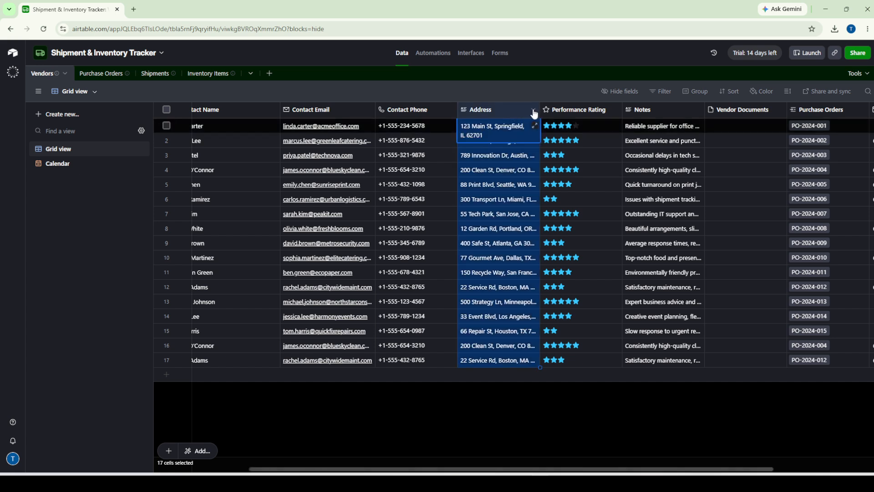
pyautogui.click(533, 112)
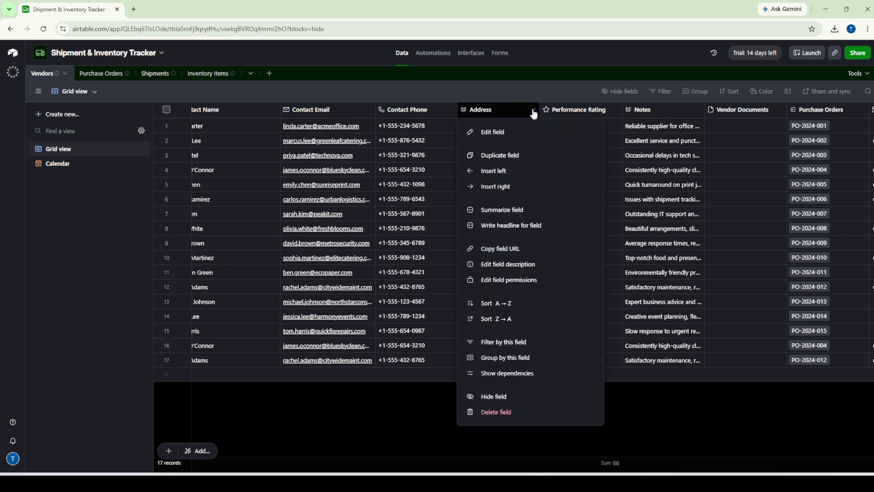
pyautogui.click(493, 133)
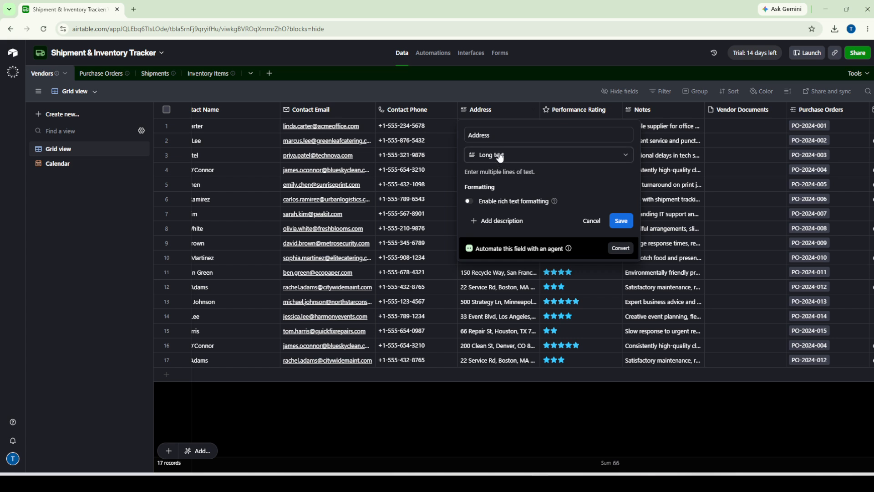
pyautogui.click(435, 111)
pyautogui.click(435, 111)
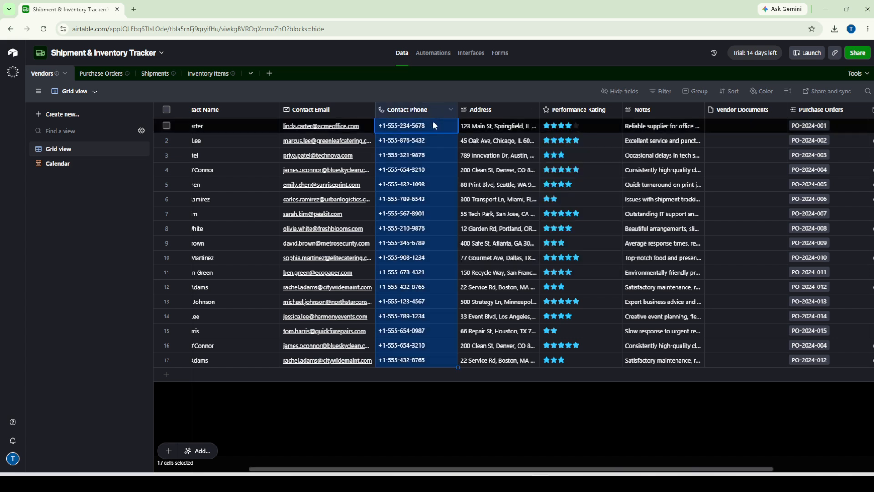
pyautogui.click(452, 111)
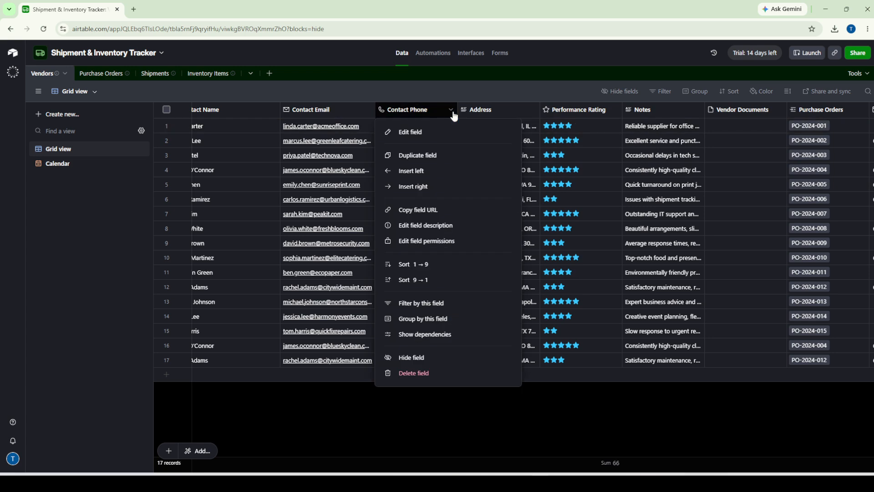
pyautogui.click(447, 131)
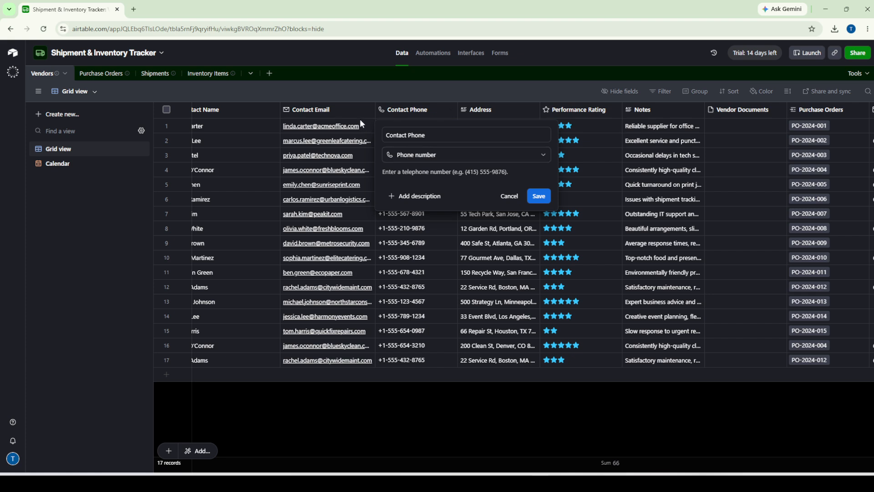
pyautogui.click(349, 109)
pyautogui.click(349, 109)
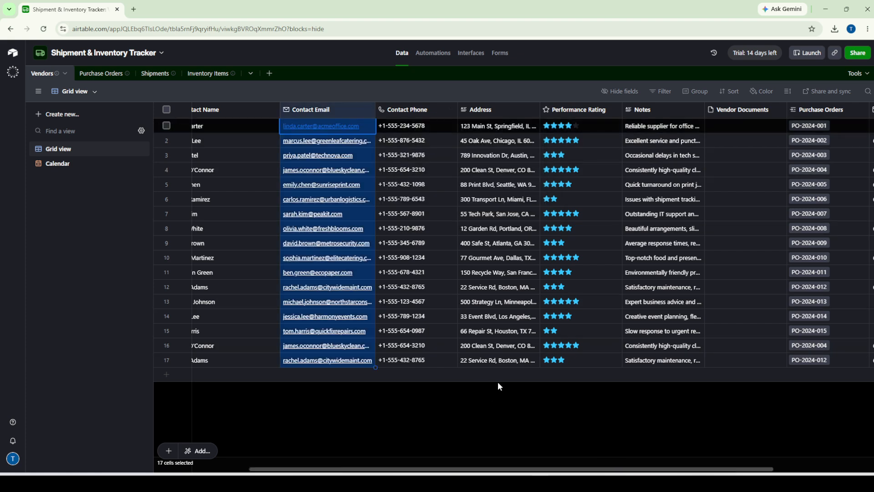
pyautogui.click(587, 427)
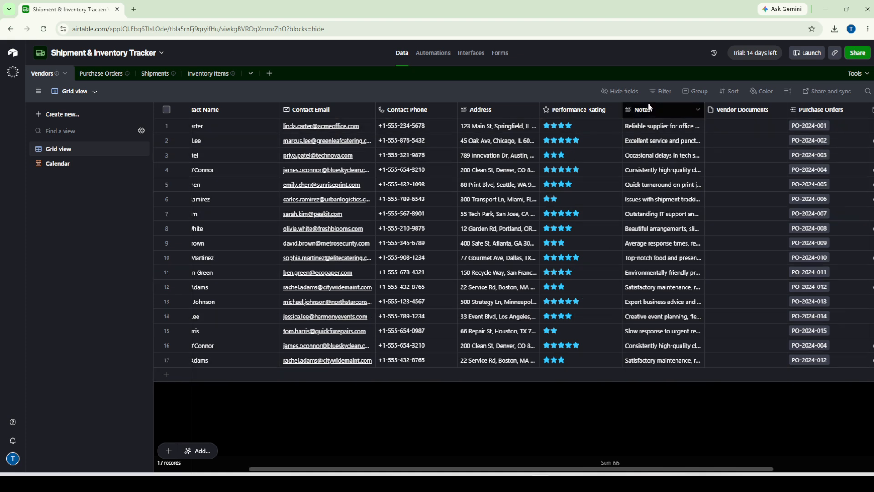
# Step: Filter the Vendors grid to records whose Company Name is empty, and remove that filter condition
pyautogui.click(658, 93)
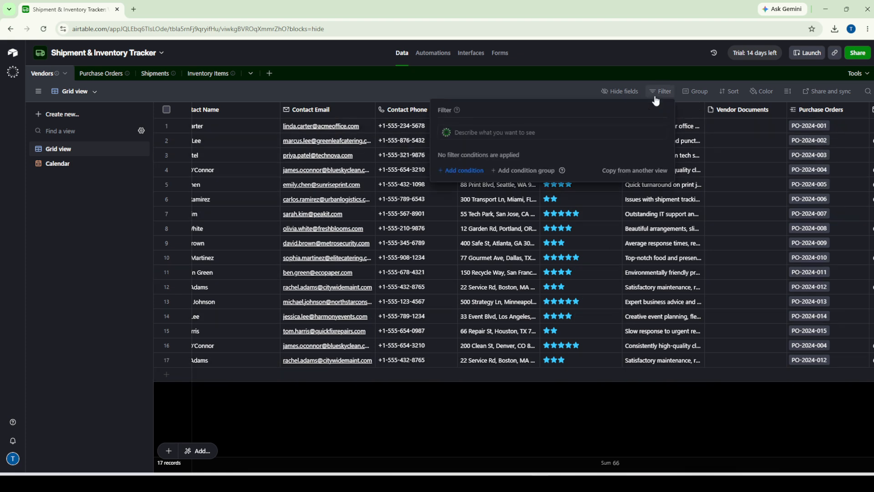
pyautogui.click(476, 171)
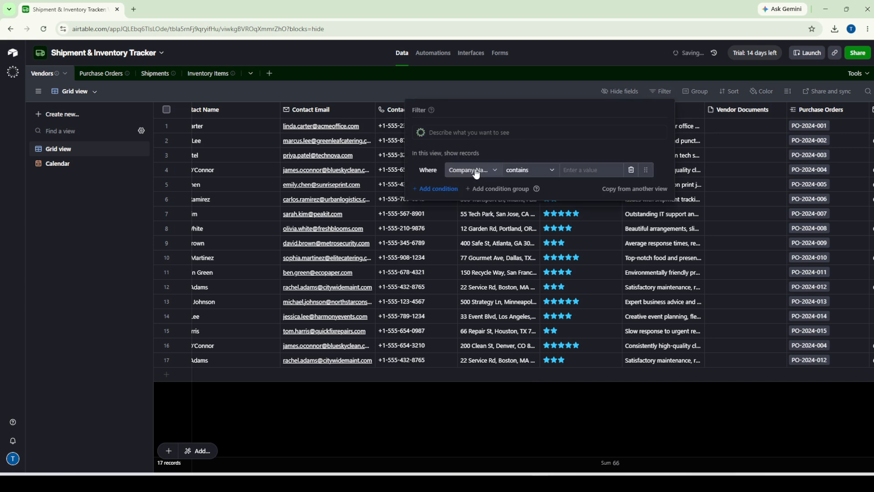
pyautogui.click(535, 171)
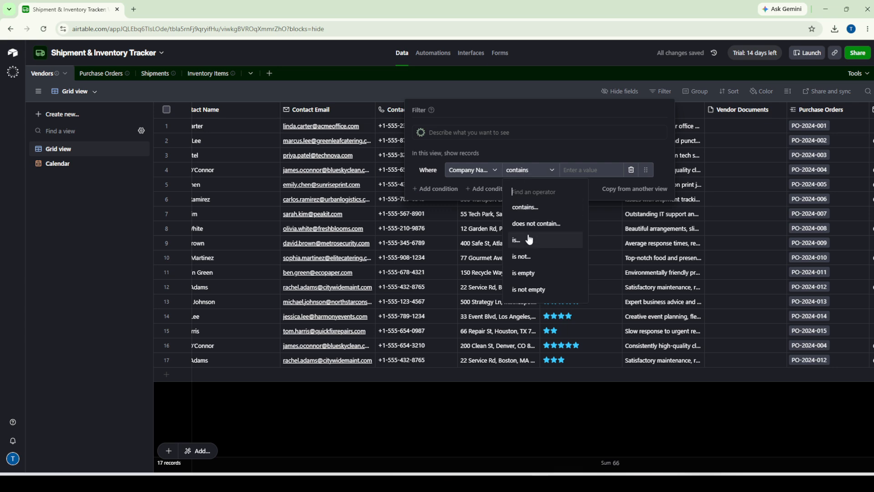
pyautogui.click(523, 273)
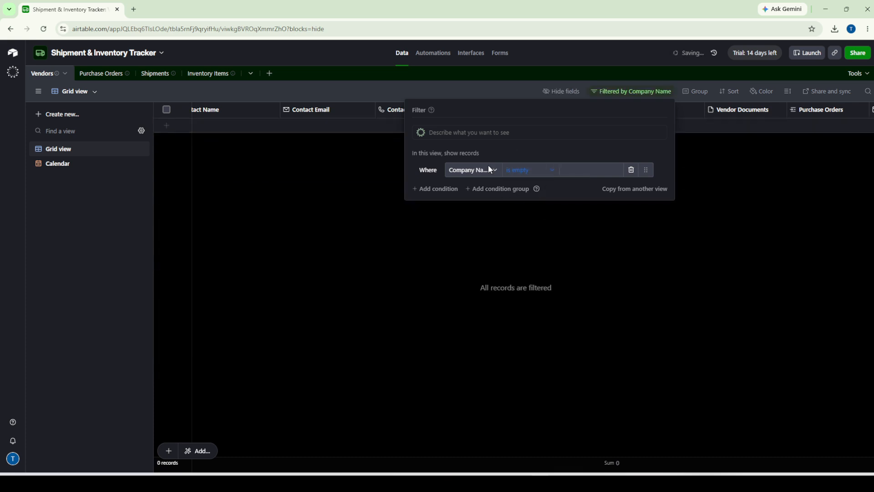
pyautogui.click(542, 170)
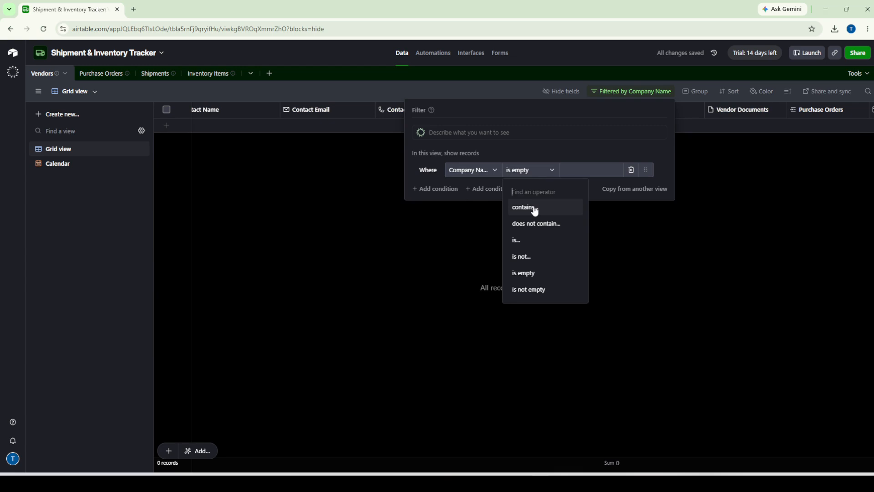
pyautogui.click(631, 170)
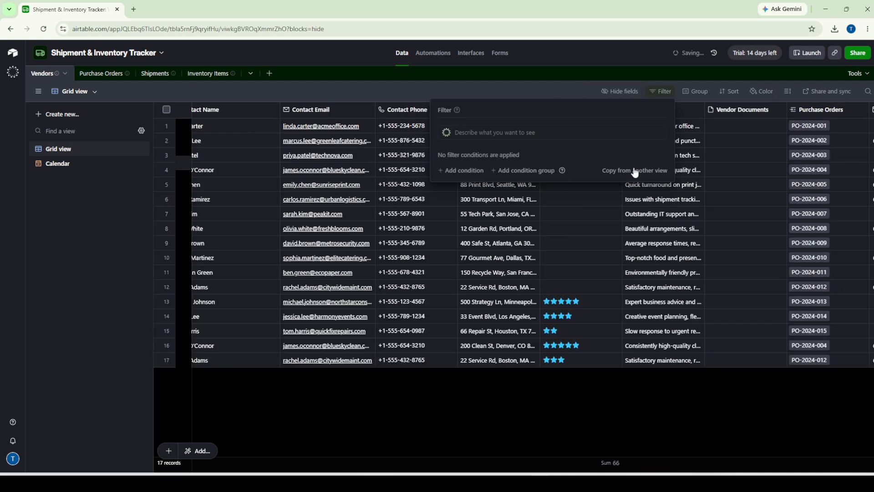
# Step: Group the Vendors records by the Purchase Orders field
pyautogui.click(695, 93)
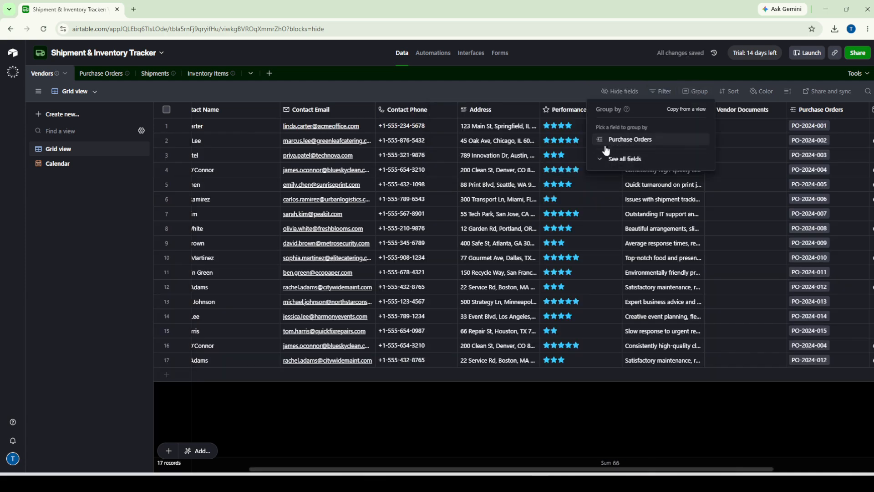
pyautogui.click(625, 140)
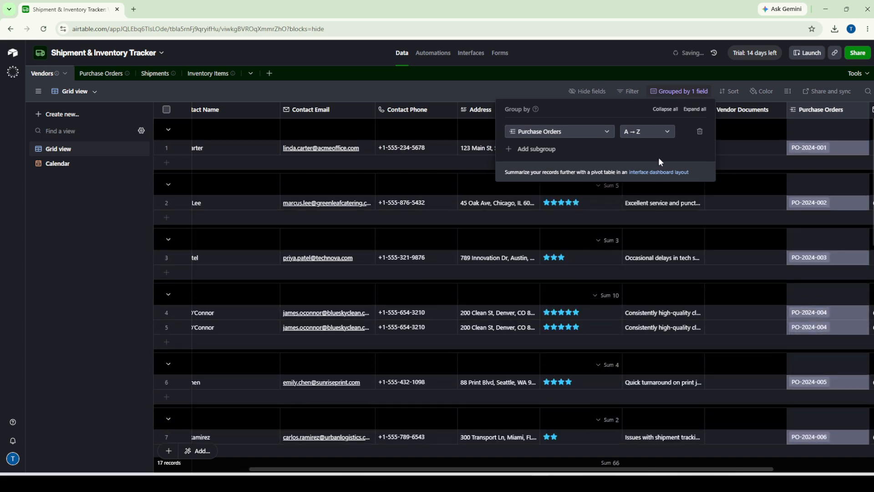
# Step: Review the Vendors records grouped by Purchase Orders and remove that grouping from the grid
pyautogui.scroll(-5, 411, 321)
pyautogui.scroll(5, 411, 322)
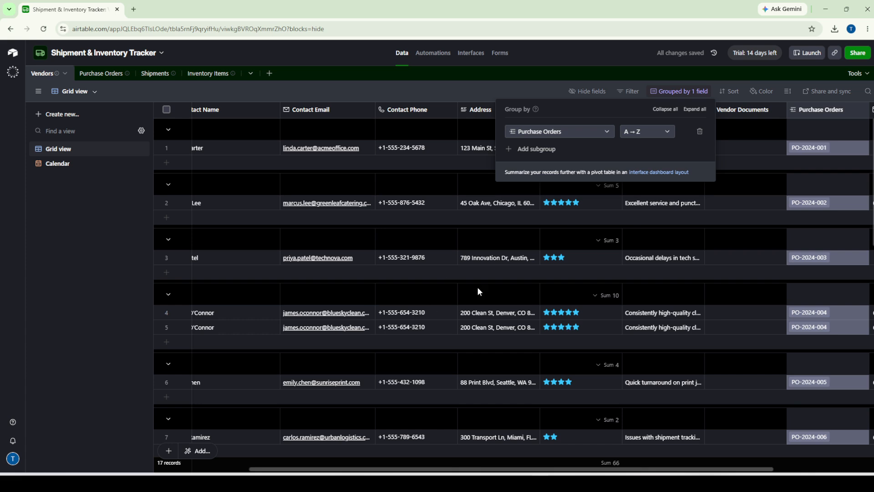
pyautogui.click(699, 132)
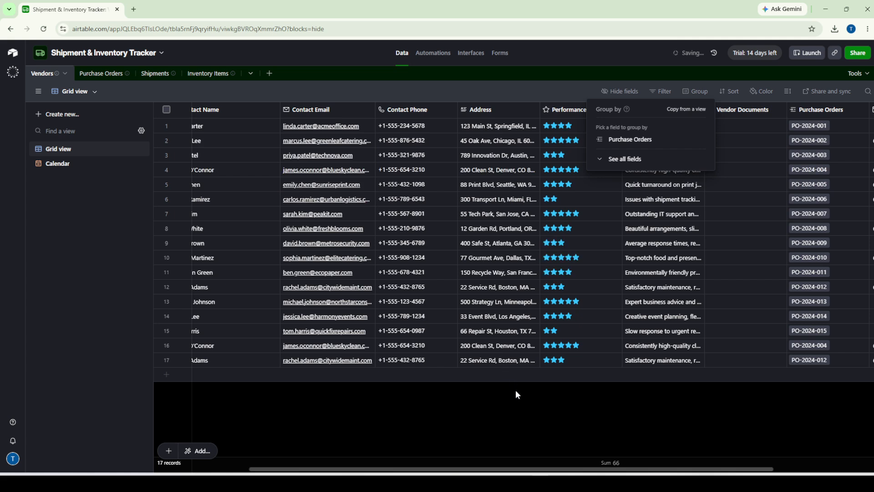
pyautogui.click(517, 398)
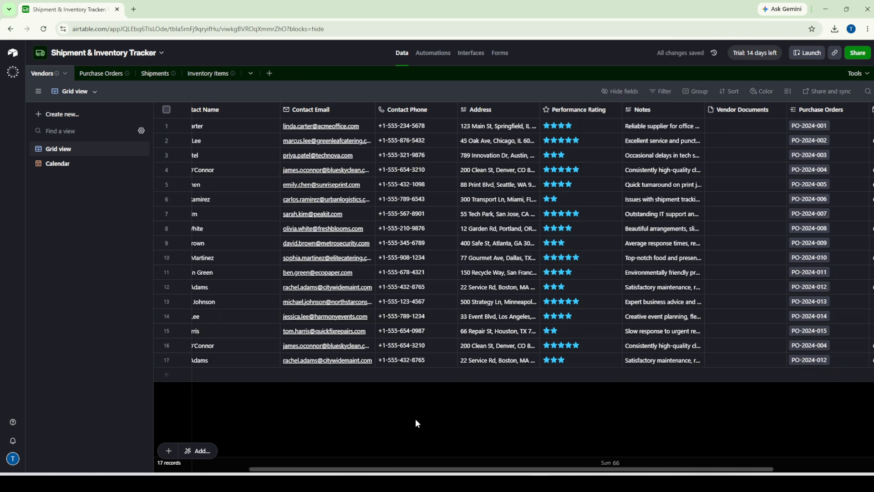
# Step: Select the first four vendor records, request their bulk deletion, and cancel at the confirmation
pyautogui.moveTo(419, 468); pyautogui.dragTo(279, 456)
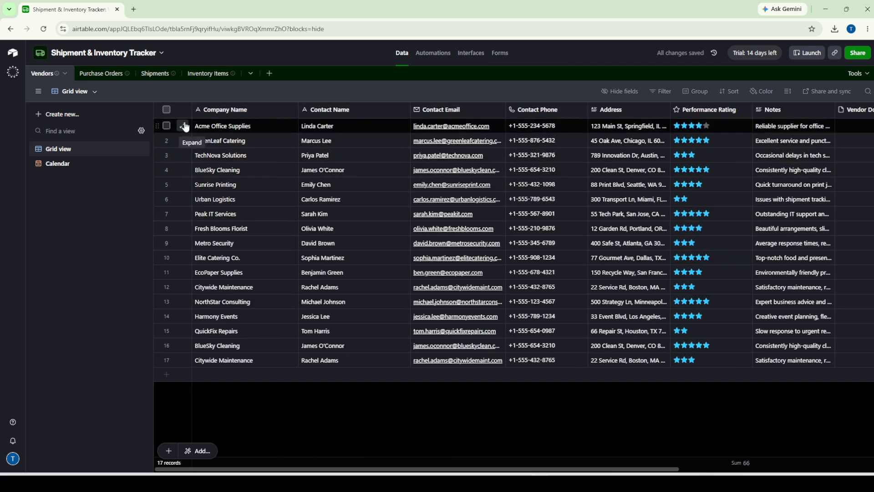
pyautogui.click(166, 129)
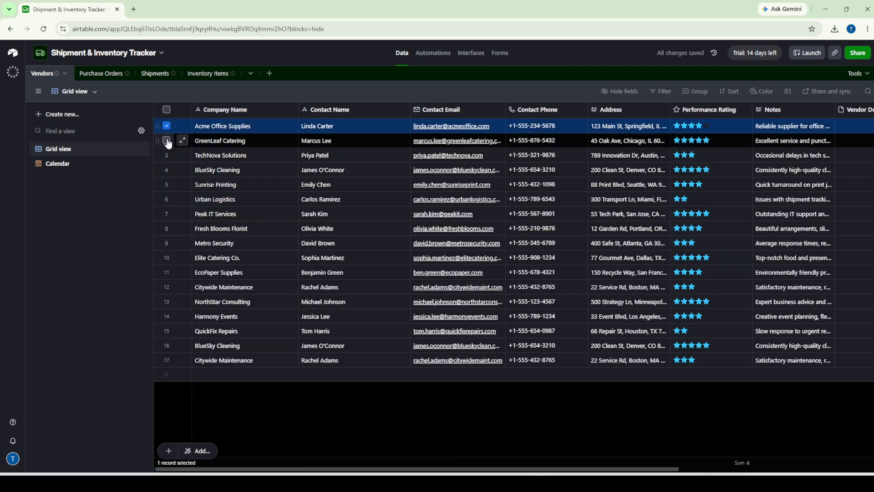
pyautogui.click(167, 140)
pyautogui.click(167, 156)
pyautogui.click(167, 170)
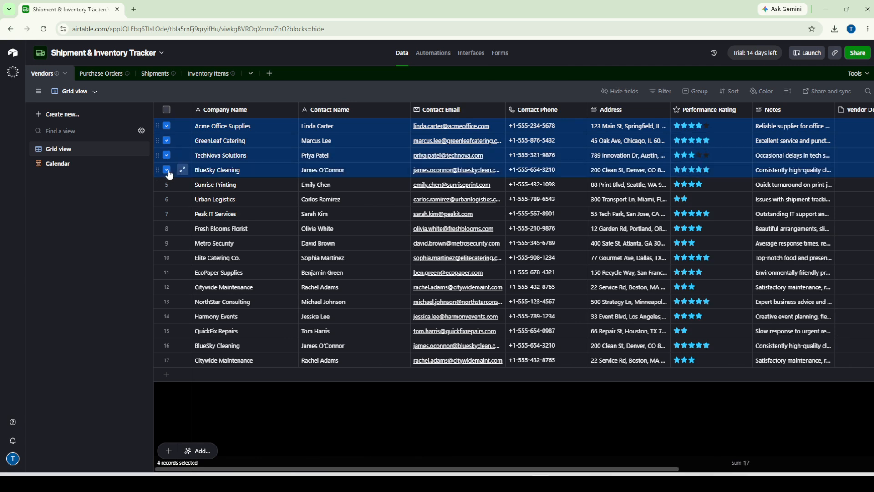
pyautogui.rightClick(181, 151)
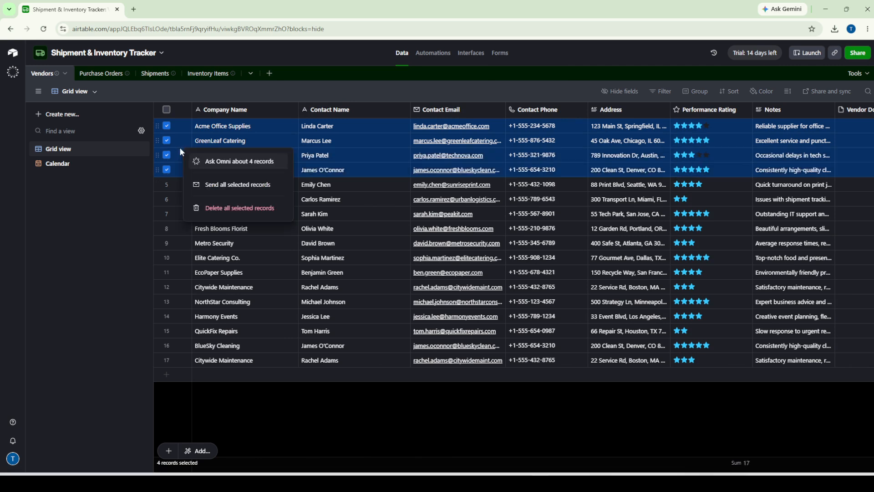
pyautogui.click(242, 210)
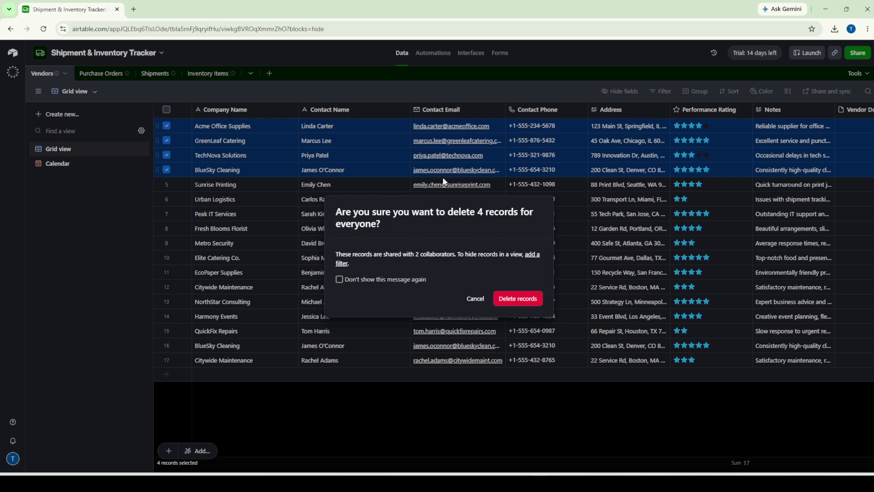
pyautogui.click(475, 299)
pyautogui.click(501, 396)
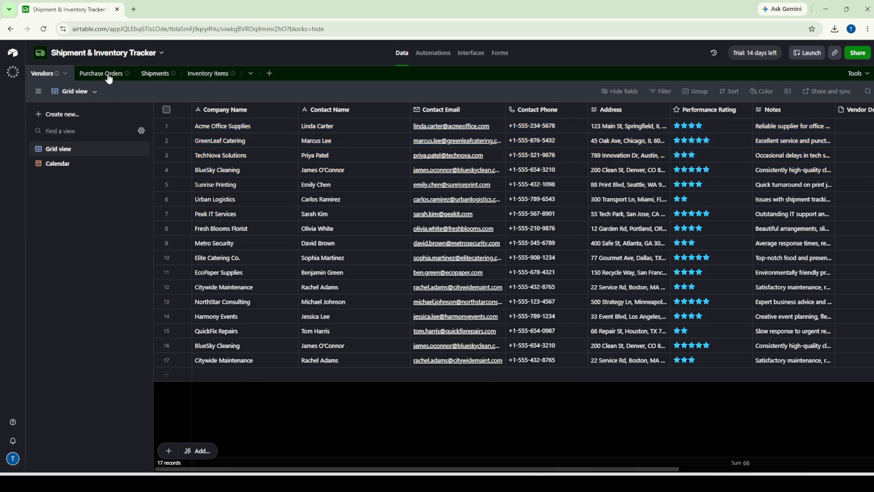
# Step: Examine the table-level options for Vendors, including Clear data, and close them without applying any
pyautogui.rightClick(113, 56)
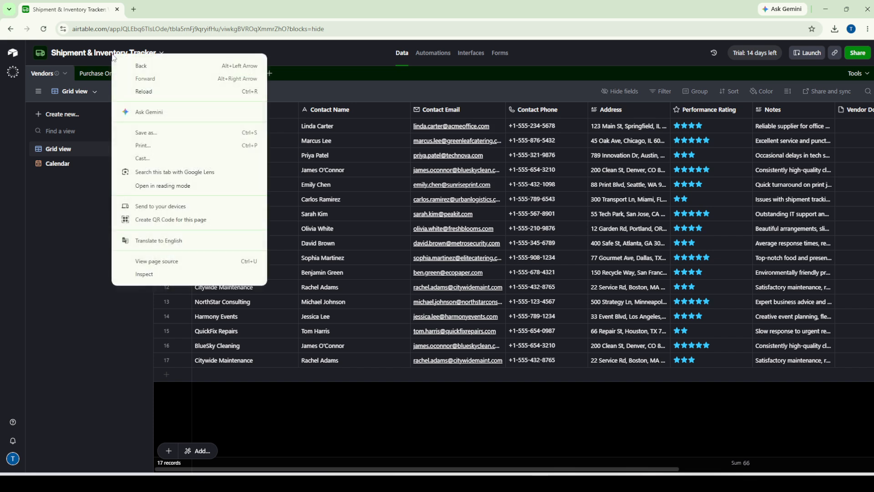
pyautogui.click(113, 55)
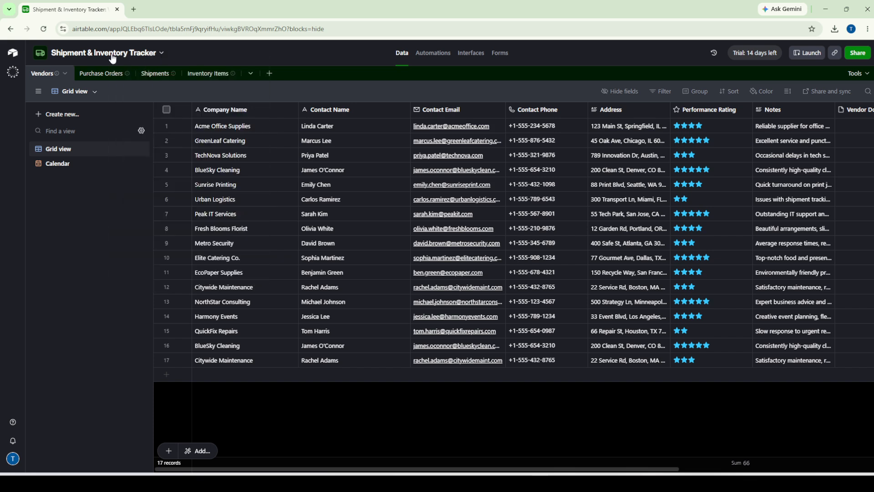
pyautogui.click(137, 54)
pyautogui.click(157, 54)
pyautogui.click(115, 56)
pyautogui.click(67, 75)
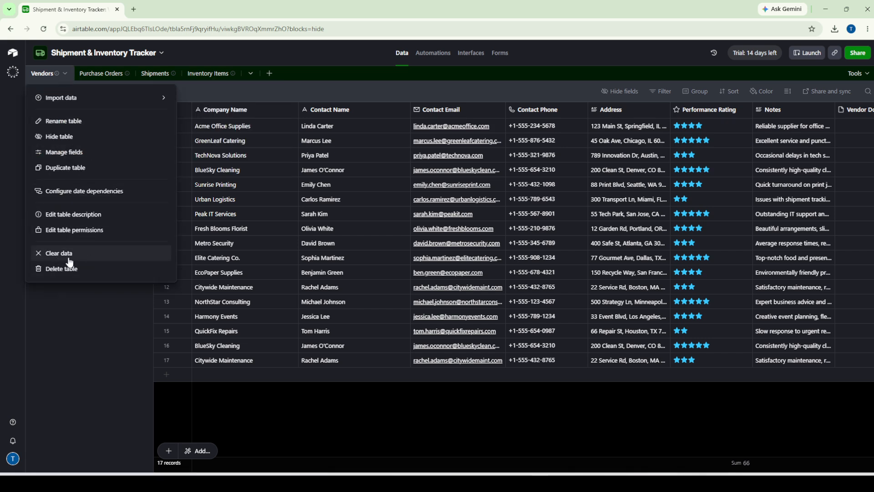
pyautogui.click(365, 428)
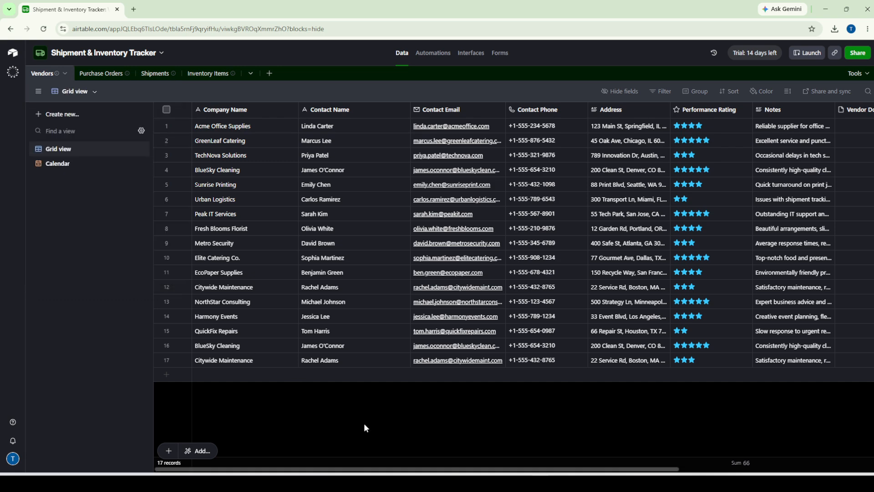